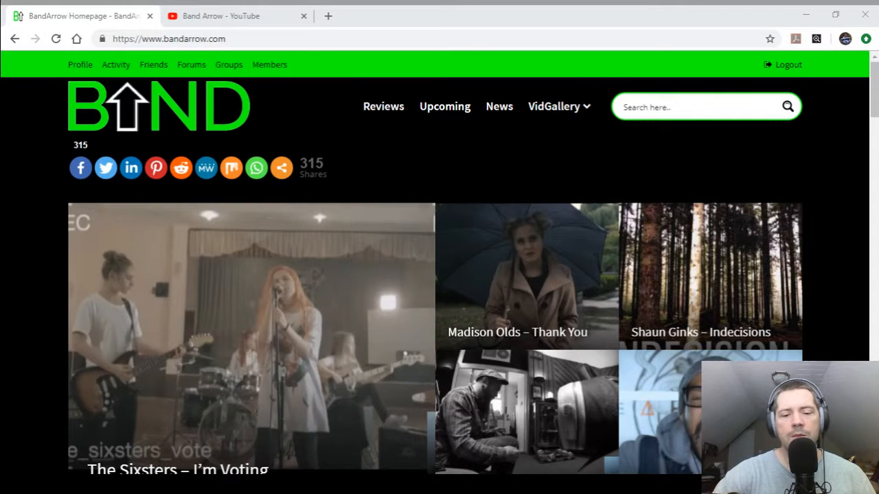
- Open the bandarrow profile's Change Profile Photo page and review the social avatar settings and photo upload area
left_click(479, 352)
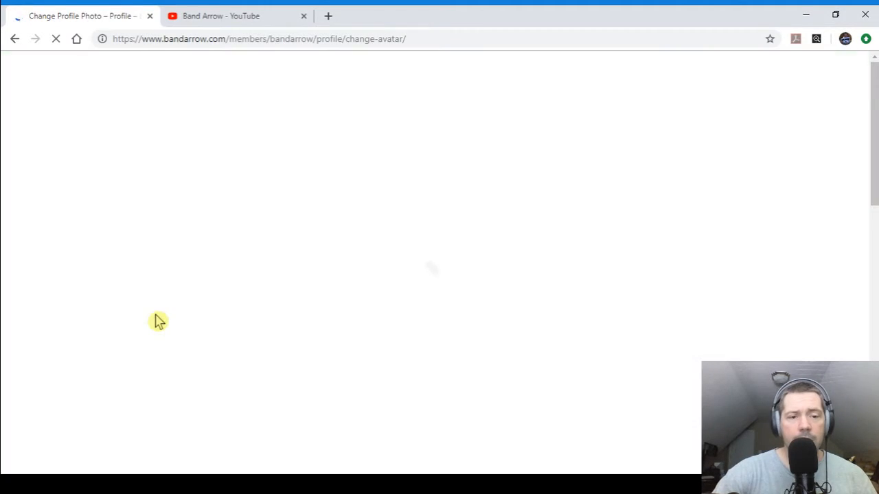
scroll(419, 328, "down", 5)
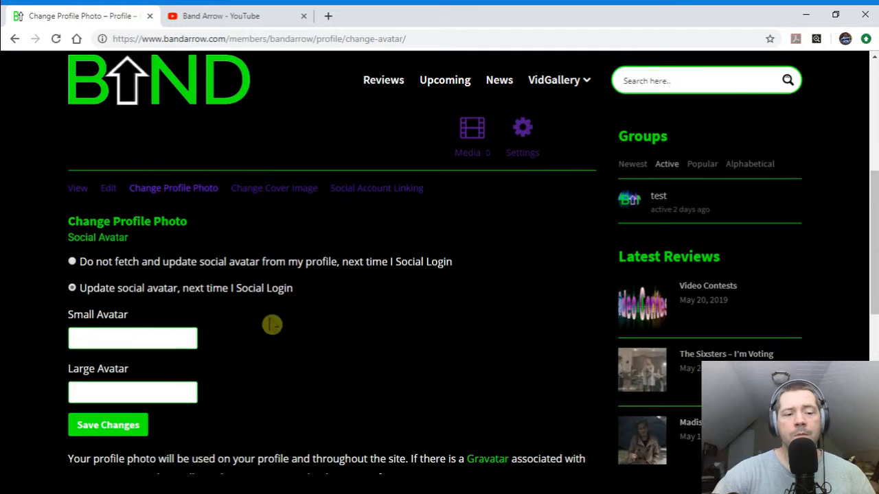
scroll(292, 319, "down", 5)
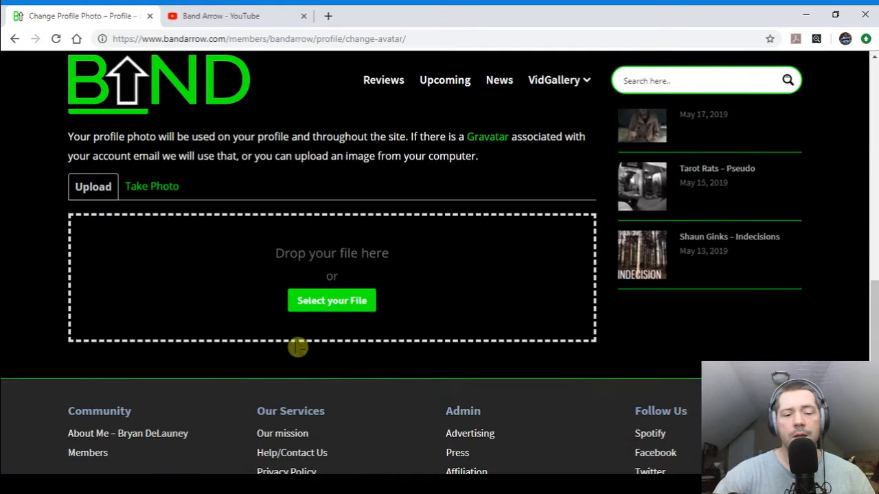
scroll(465, 320, "up", 10)
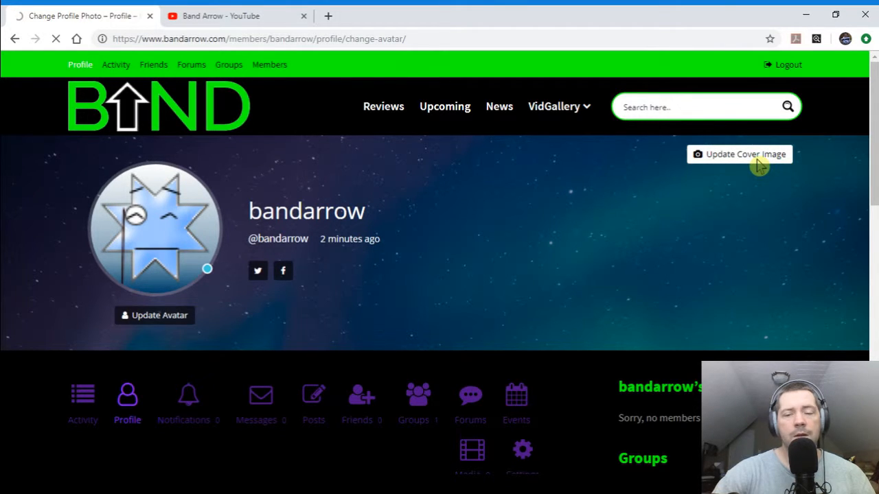
- Open the Change Cover Image page and highlight the recommended minimum image dimensions below the upload area
left_click(758, 165)
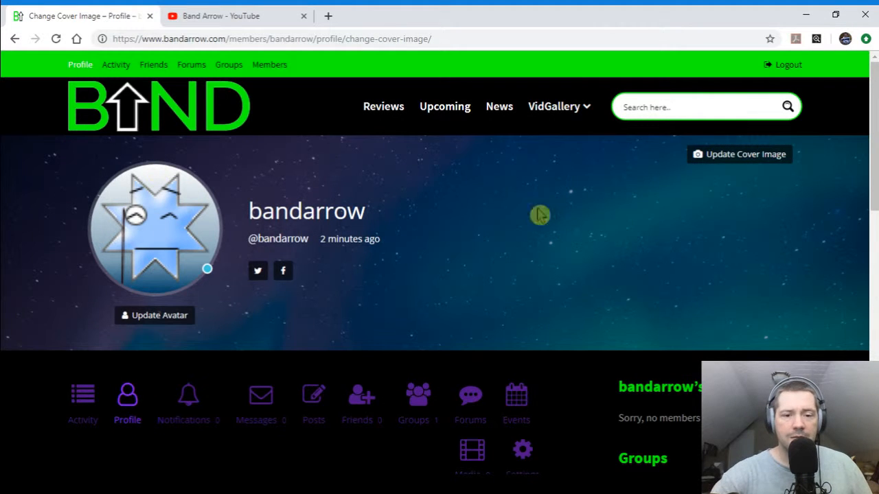
scroll(420, 228, "down", 1)
scroll(420, 227, "down", 4)
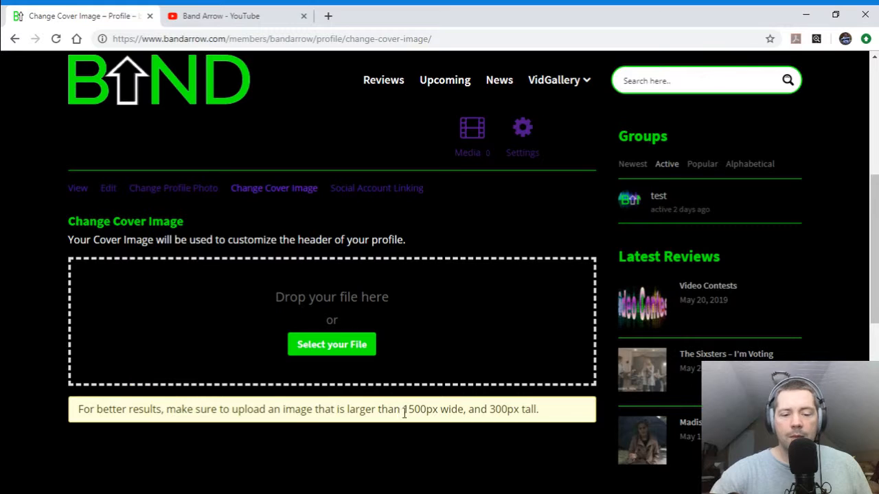
left_click_drag(404, 408, 548, 420)
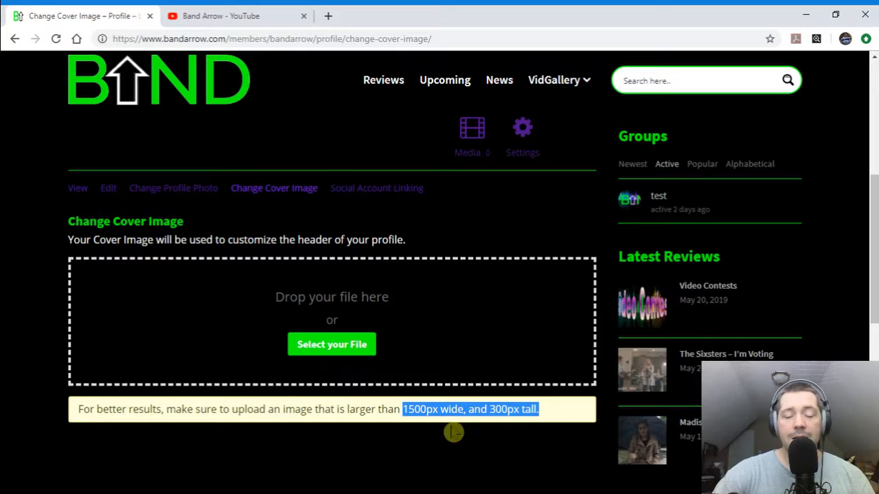
- Look over the profile header, the row of profile sections and the cover image upload area
scroll(441, 441, "up", 5)
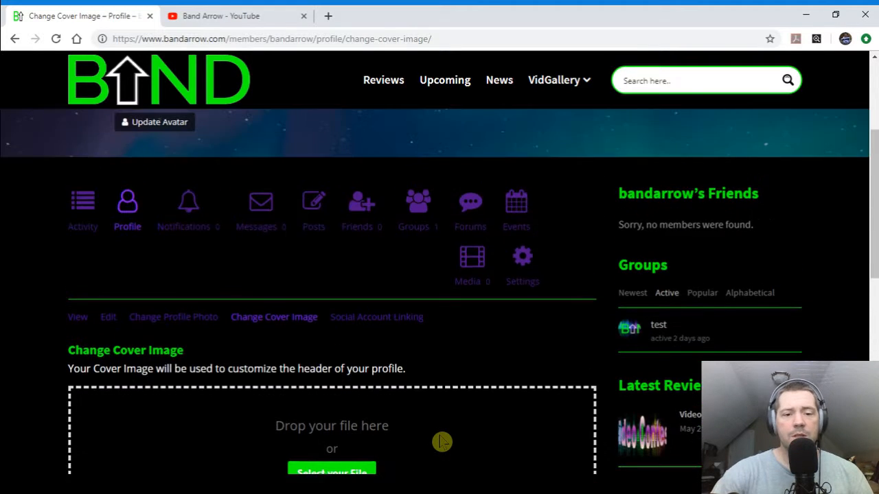
scroll(401, 377, "down", 1)
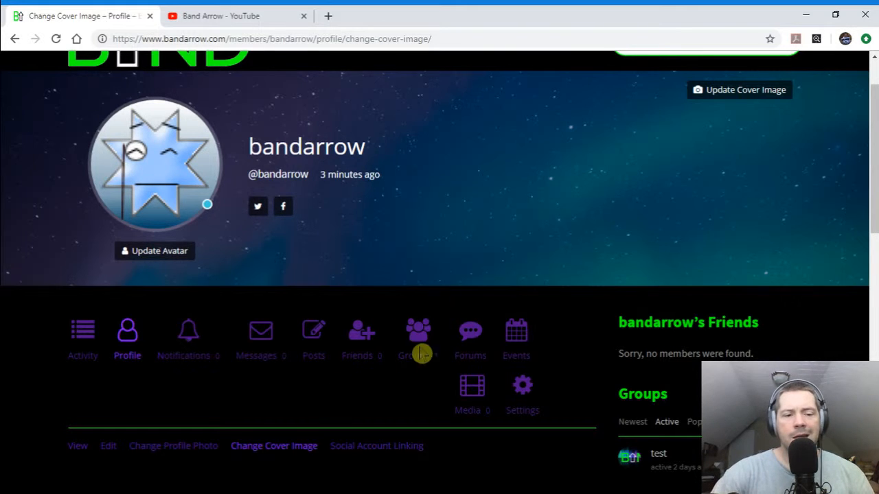
scroll(422, 354, "down", 4)
scroll(365, 333, "up", 5)
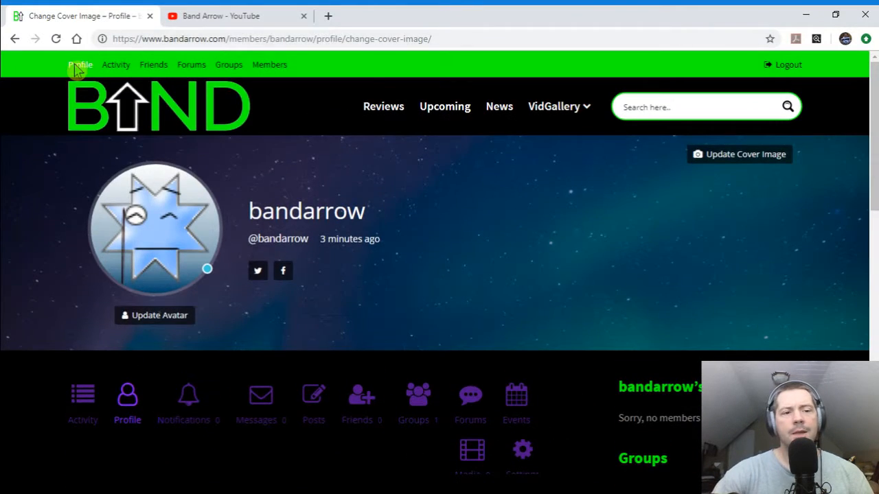
scroll(168, 371, "down", 2)
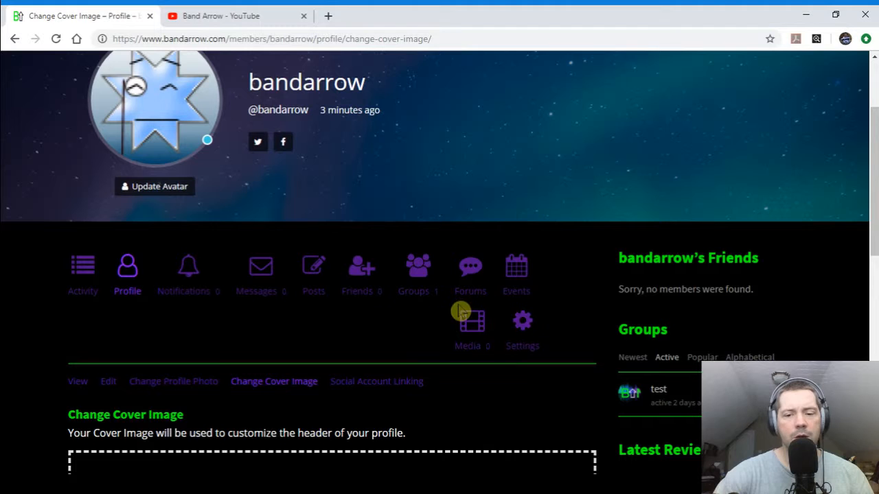
scroll(363, 352, "down", 2)
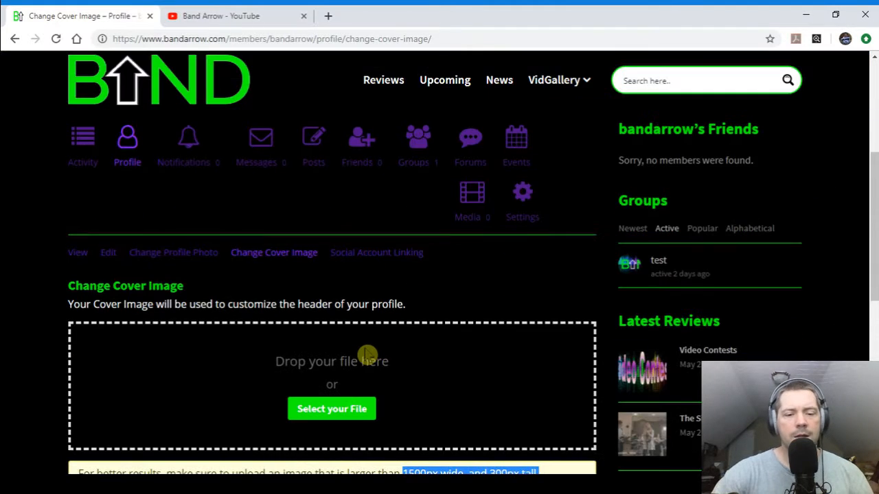
scroll(367, 346, "up", 4)
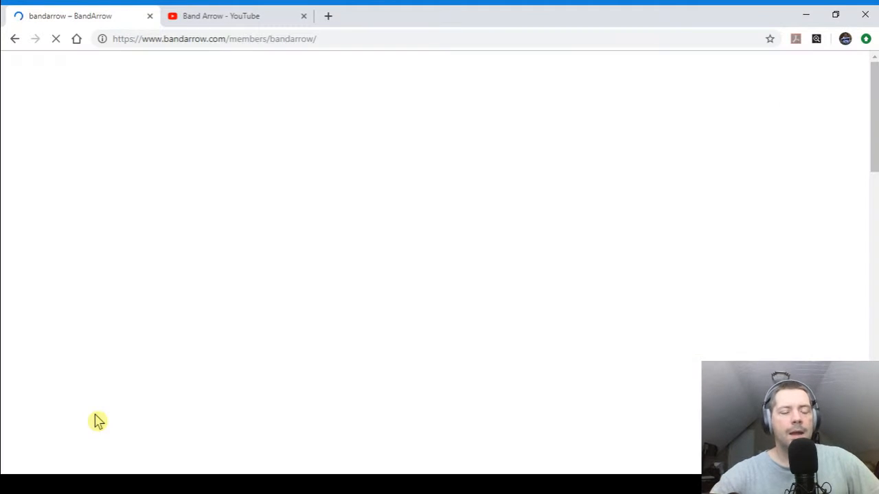
- Open the profile's Activity section and review the personal updates as far as the embedded Sixsters reaction video
scroll(360, 343, "down", 3)
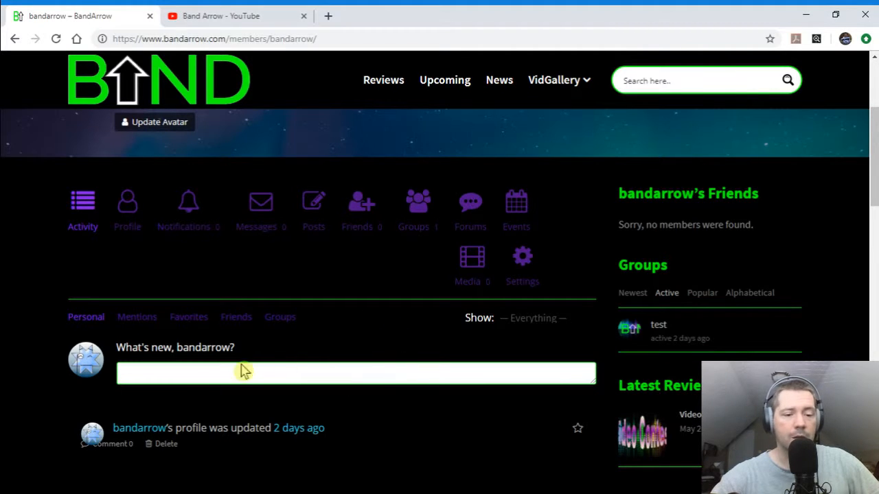
scroll(180, 275, "down", 2)
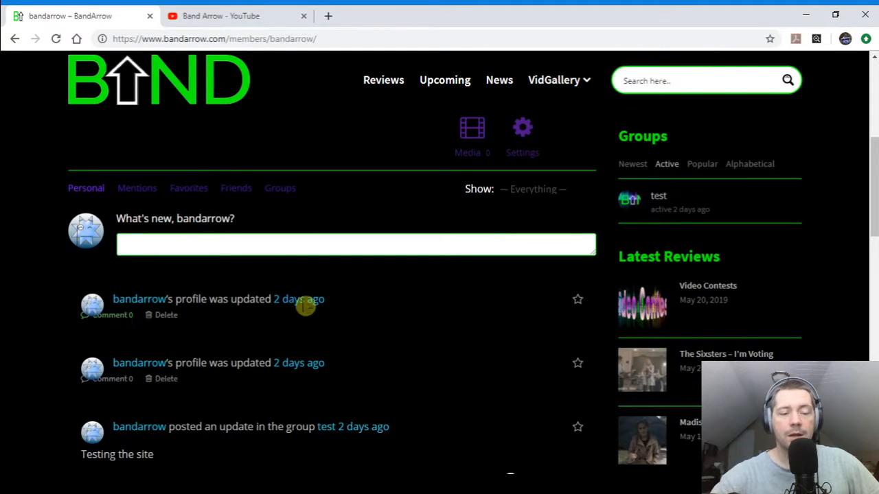
scroll(368, 319, "down", 4)
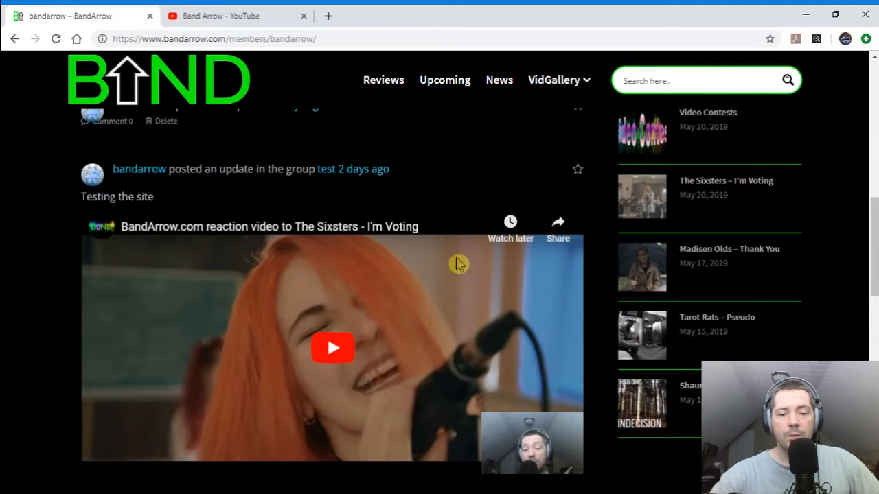
scroll(329, 336, "down", 2)
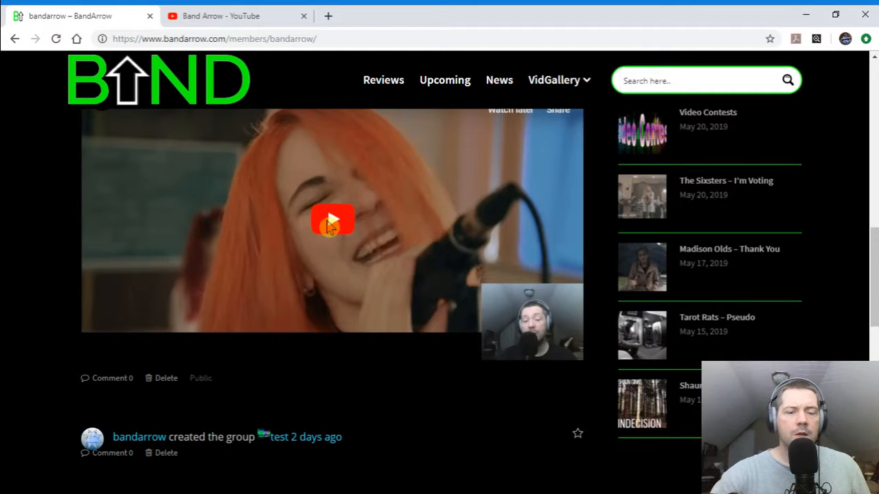
- Play the embedded reaction video briefly, pause it, and look over the rest of the activity feed
left_click(327, 221)
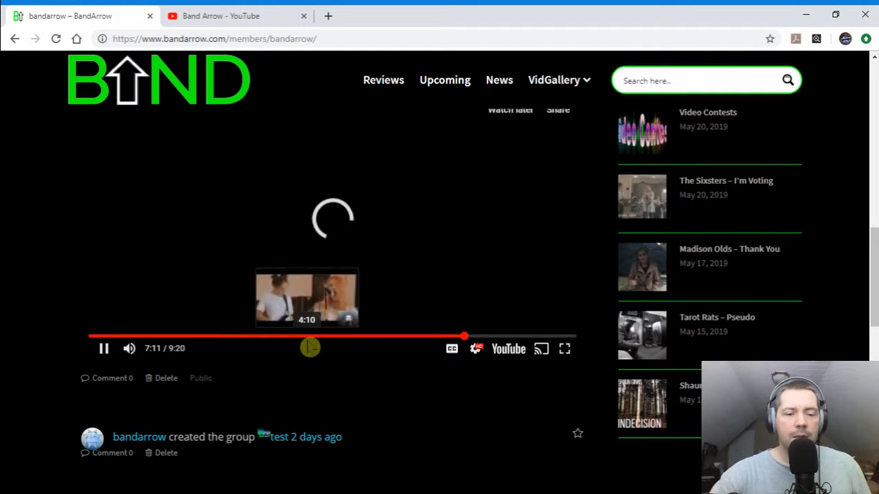
left_click(101, 351)
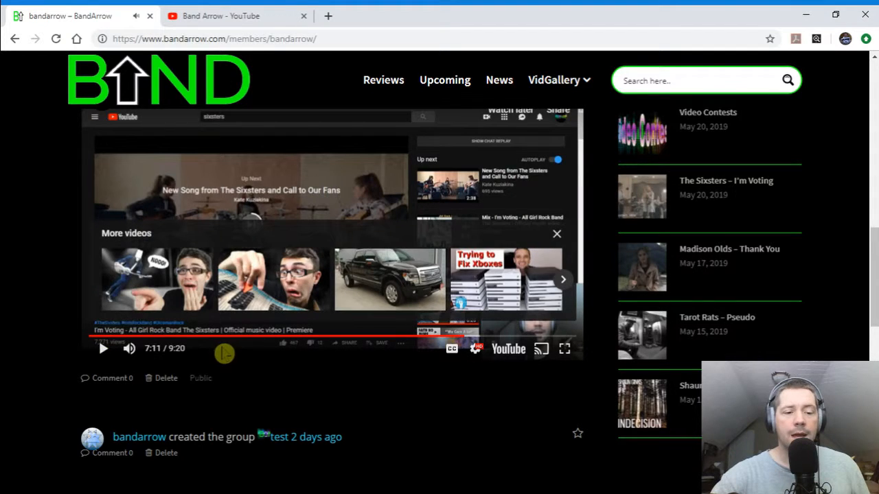
scroll(335, 373, "down", 4)
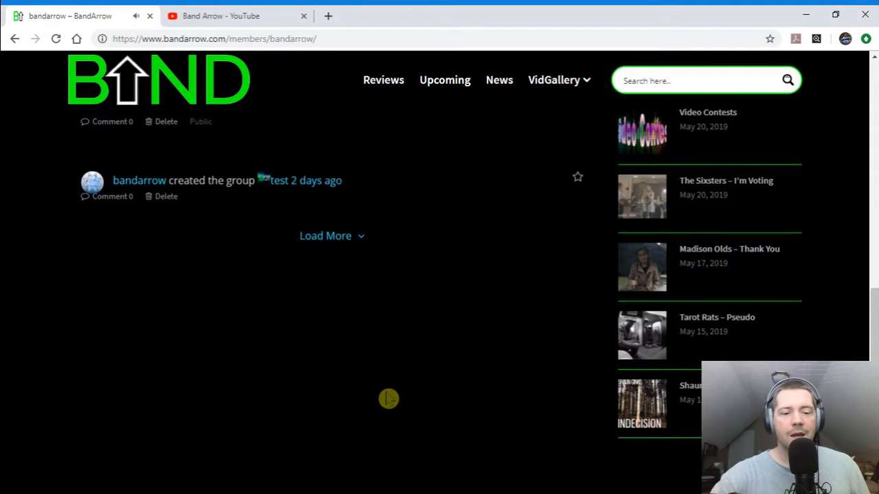
scroll(389, 398, "up", 3)
scroll(393, 383, "up", 10)
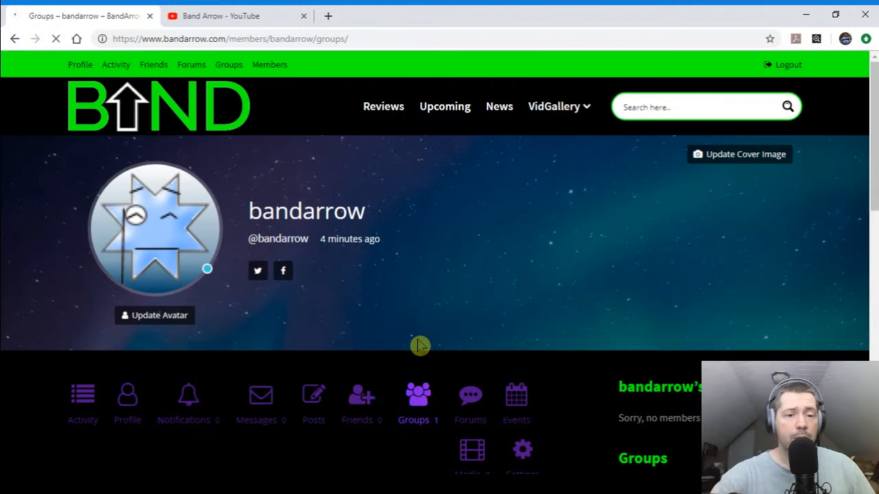
- Open the test group from the profile's Groups section and examine its posts and the activity status in its header
scroll(420, 345, "down", 4)
scroll(398, 324, "down", 2)
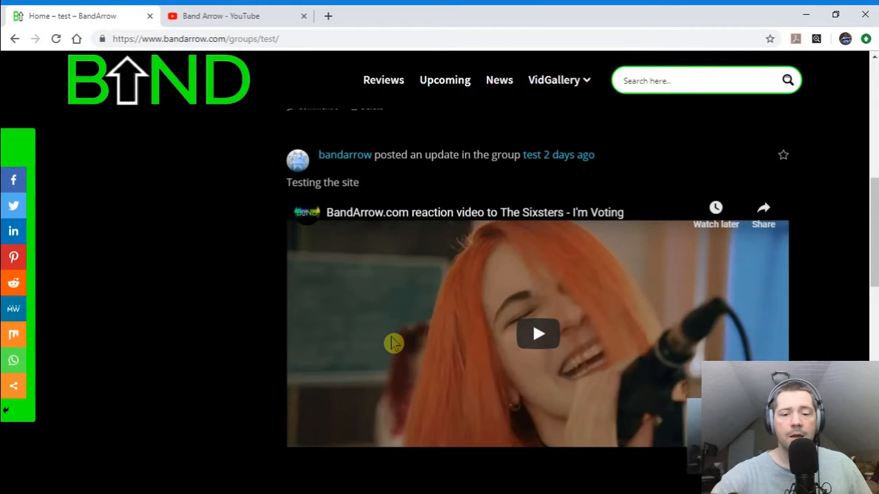
scroll(394, 343, "down", 2)
scroll(376, 364, "up", 3)
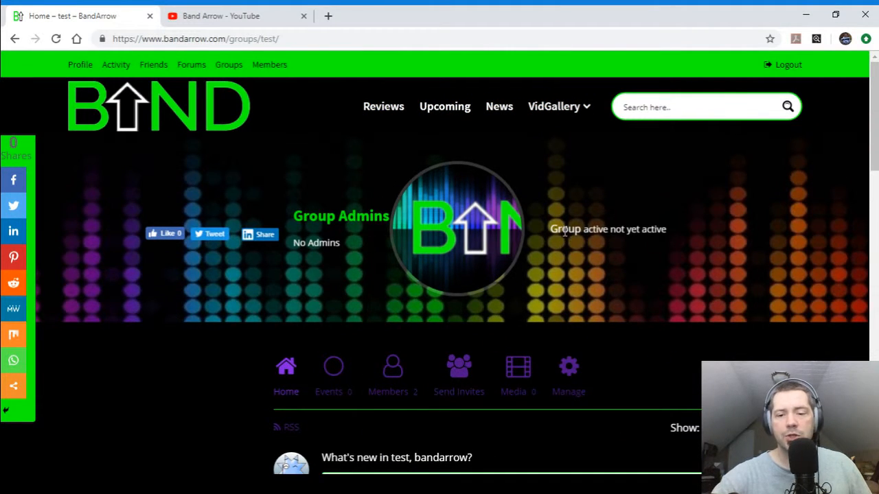
left_click_drag(577, 221, 667, 230)
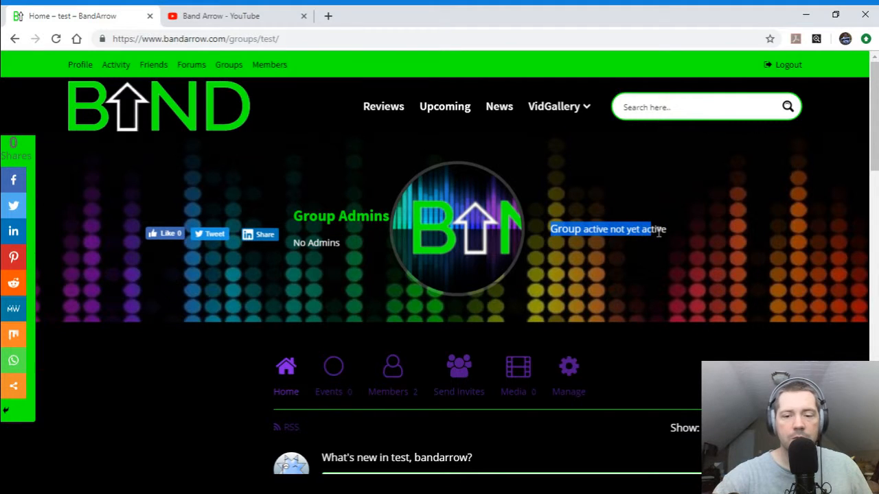
left_click(175, 394)
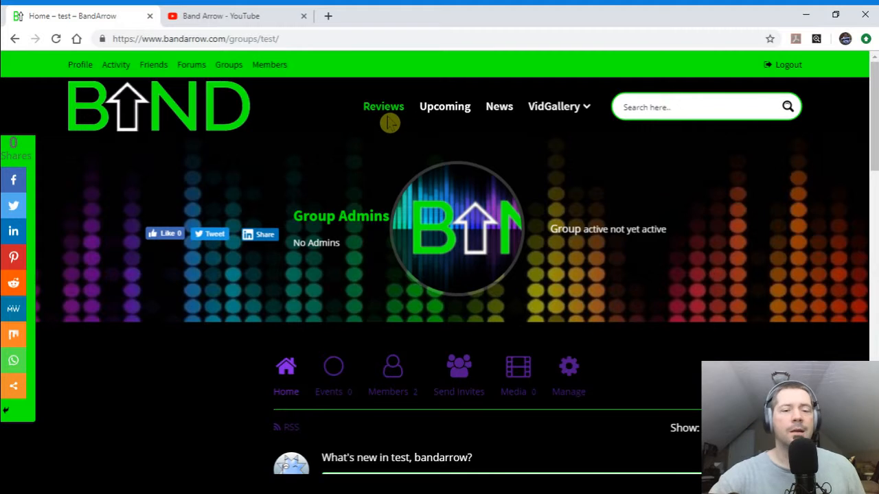
- Return to the bandarrow profile and open its Edit page to view the Base profile group
left_click(79, 64)
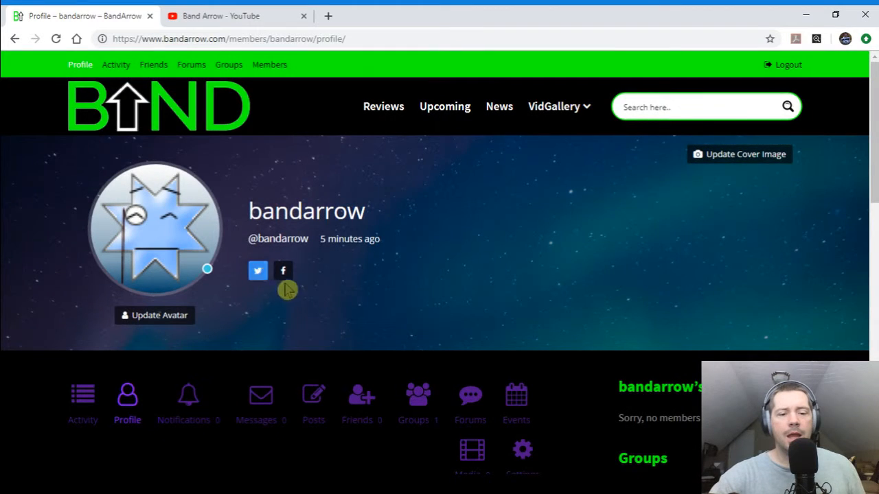
scroll(287, 290, "down", 5)
scroll(284, 299, "up", 3)
scroll(177, 361, "down", 1)
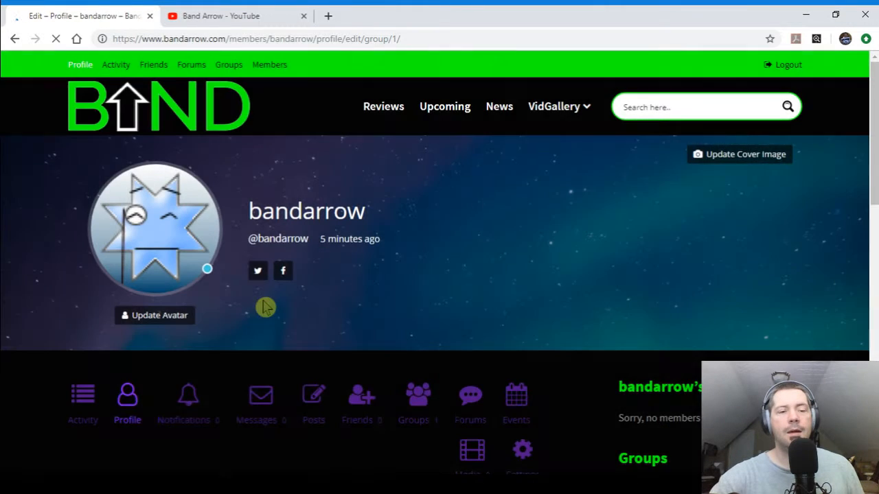
scroll(266, 307, "down", 4)
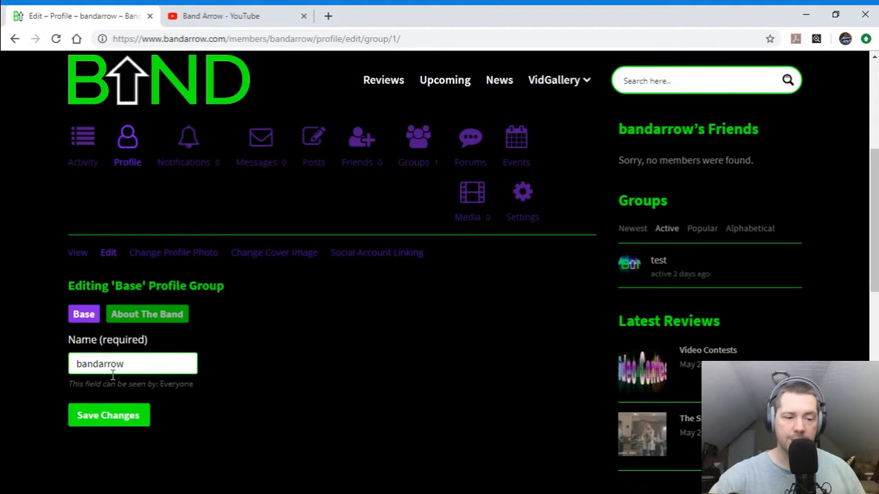
- Open the About The Band profile group and examine its band name, genre, description, website and social link fields
left_click(147, 315)
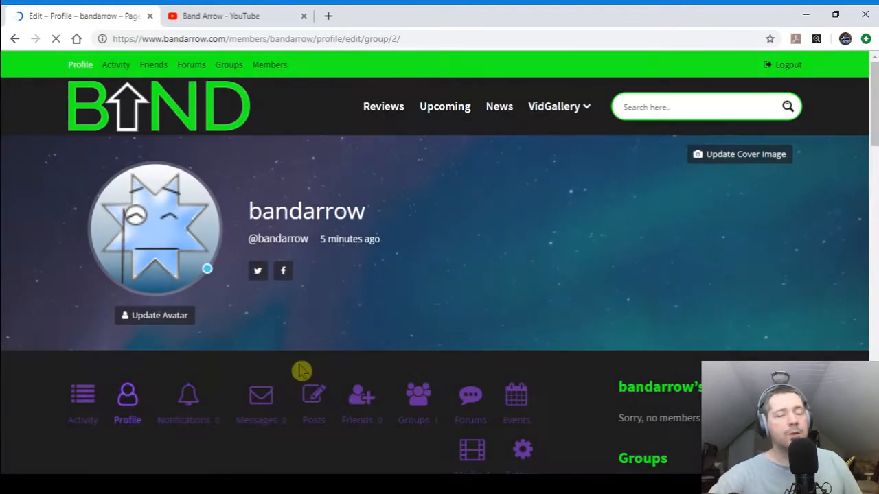
scroll(349, 358, "down", 3)
scroll(355, 363, "down", 2)
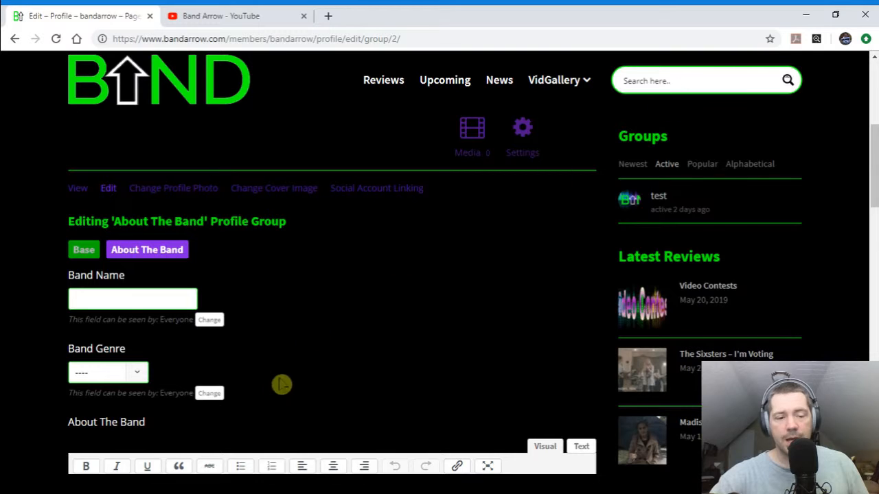
scroll(378, 335, "down", 3)
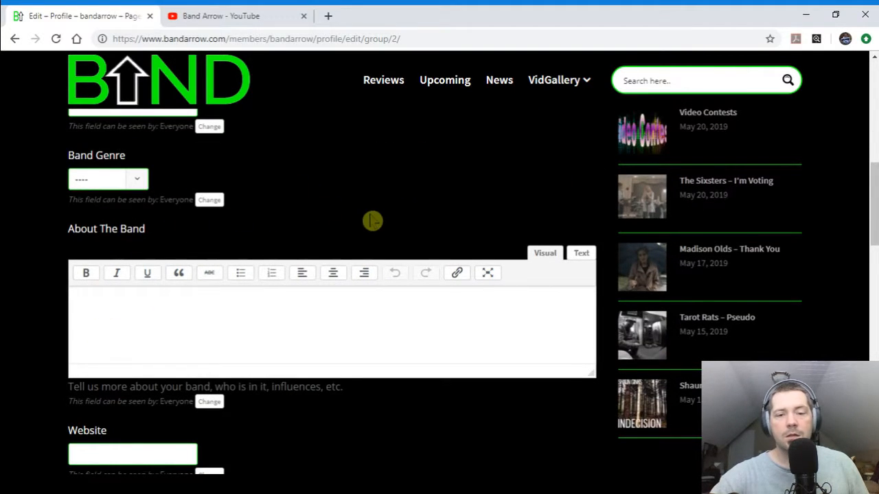
left_click(175, 310)
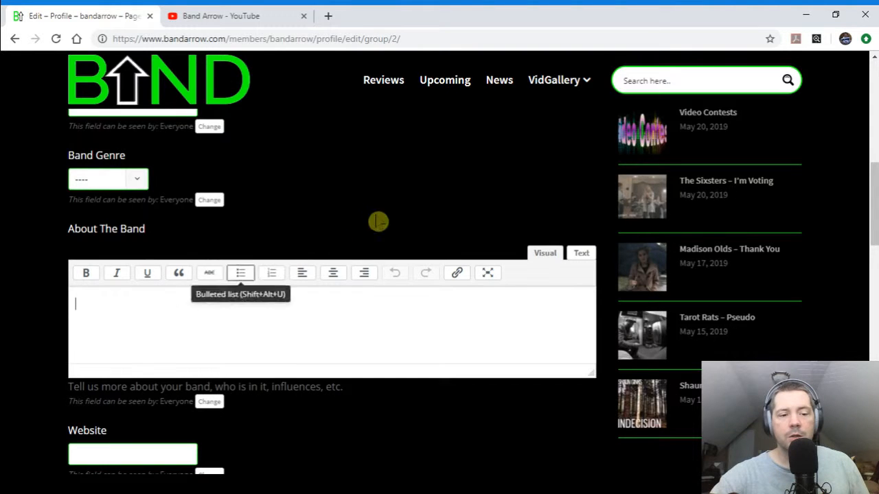
scroll(384, 227, "down", 3)
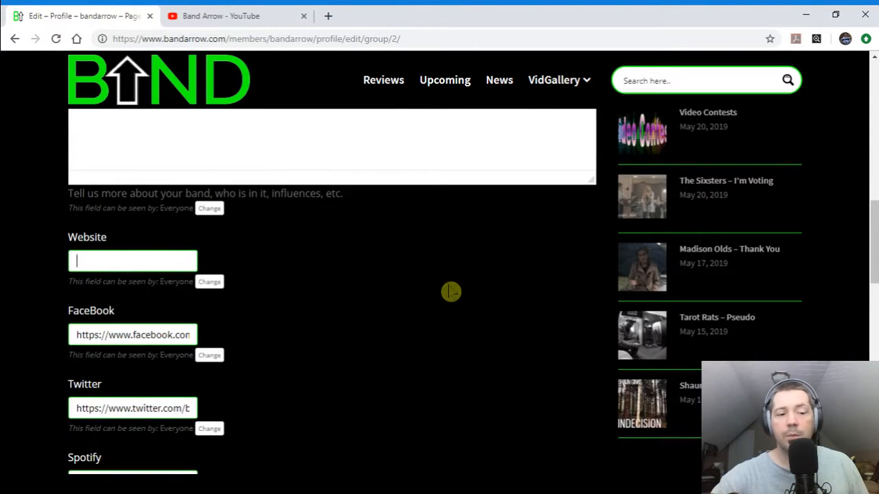
scroll(275, 275, "down", 1)
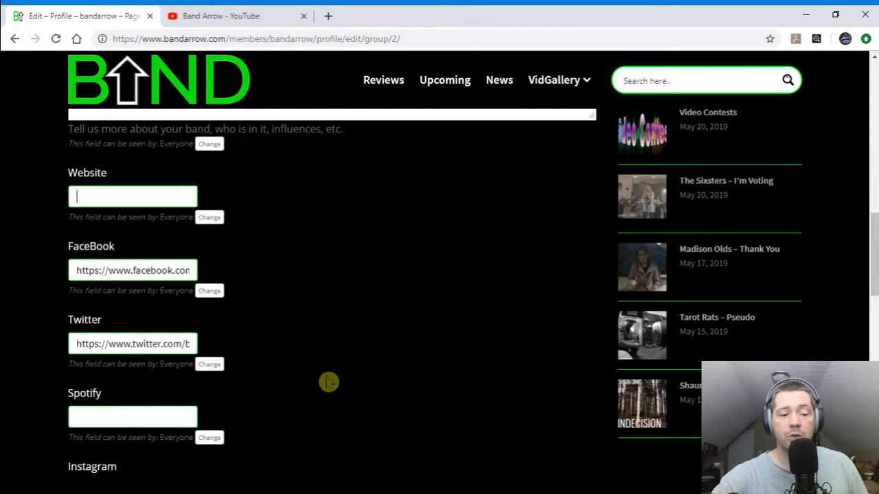
scroll(330, 382, "down", 3)
scroll(455, 392, "up", 15)
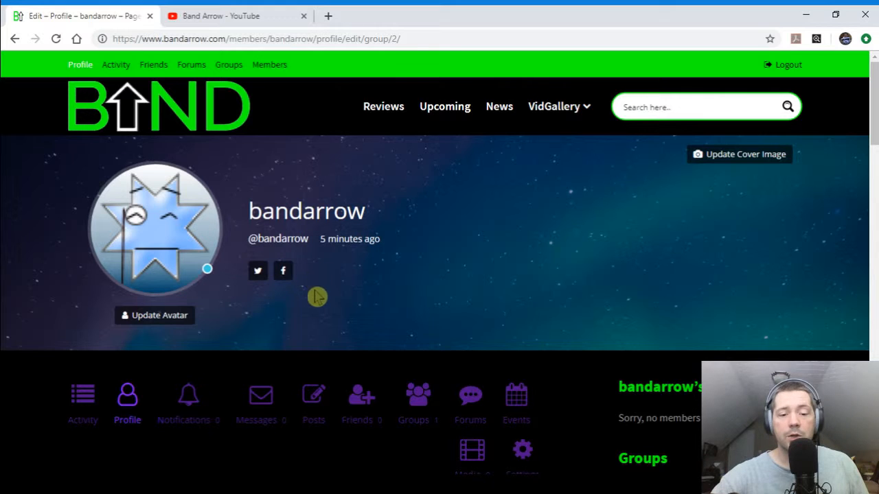
- Review the About The Band edit form again, from Band Name down to the Spotify, Instagram, YouTube and Other Link fields
scroll(330, 274, "down", 12)
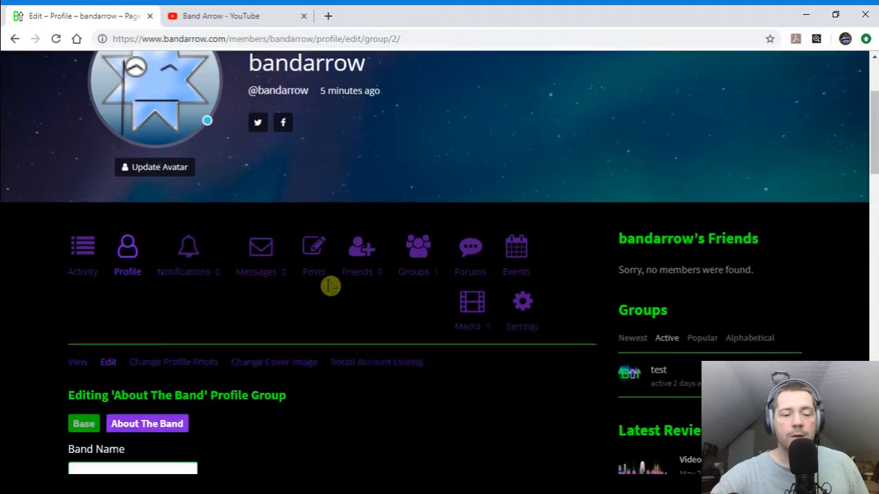
scroll(309, 275, "down", 1)
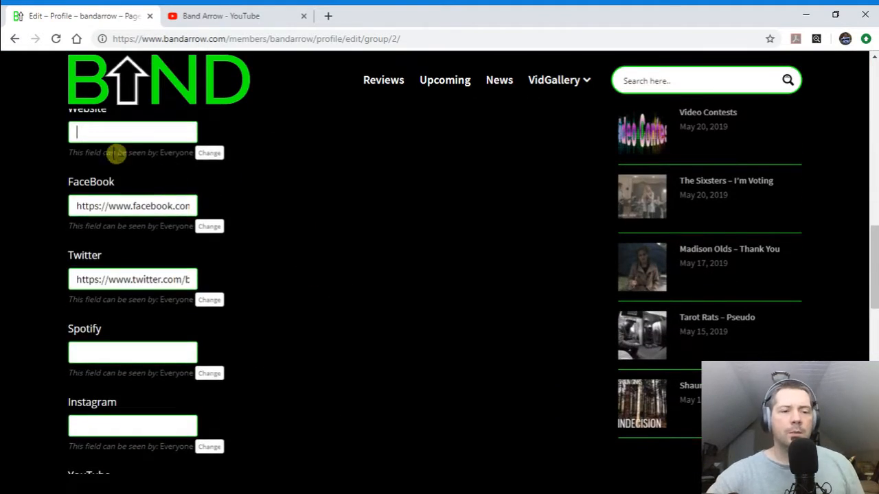
scroll(173, 419, "down", 1)
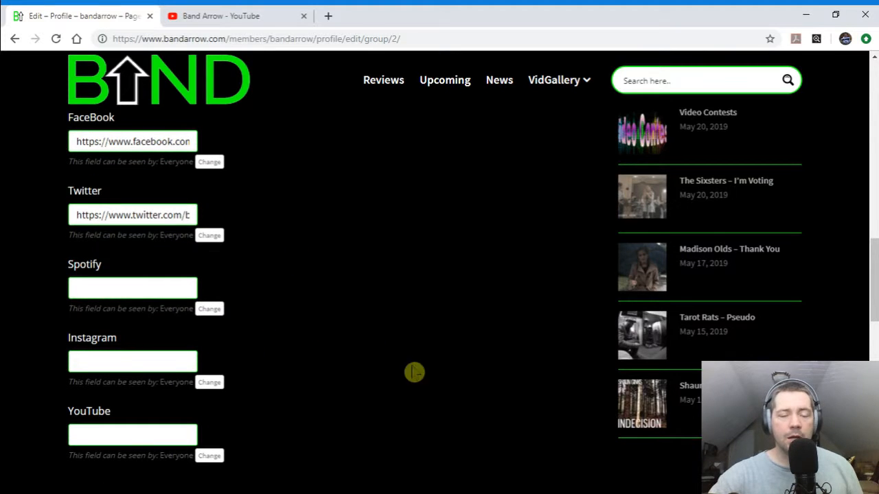
scroll(424, 386, "up", 5)
scroll(429, 386, "up", 4)
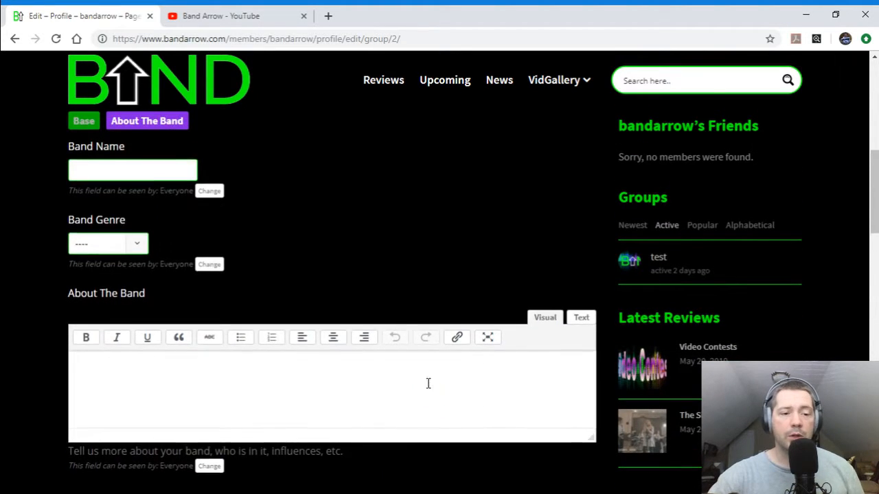
scroll(426, 385, "down", 10)
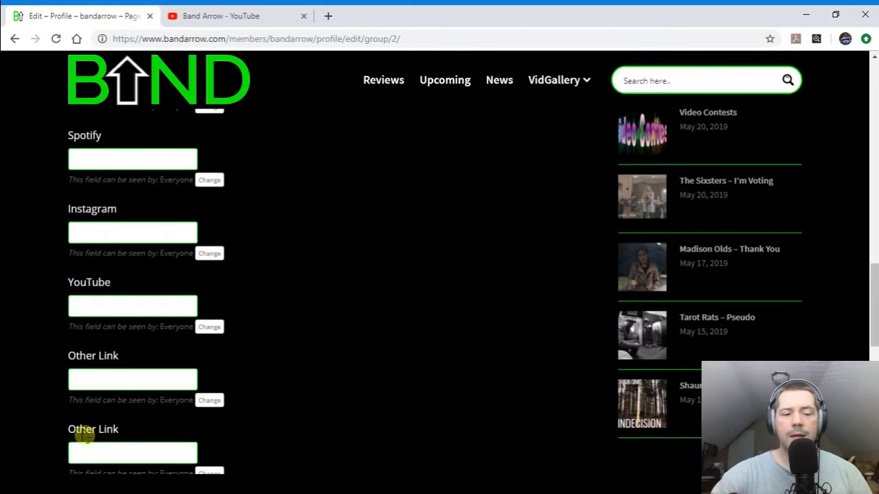
scroll(158, 442, "down", 3)
scroll(370, 312, "up", 10)
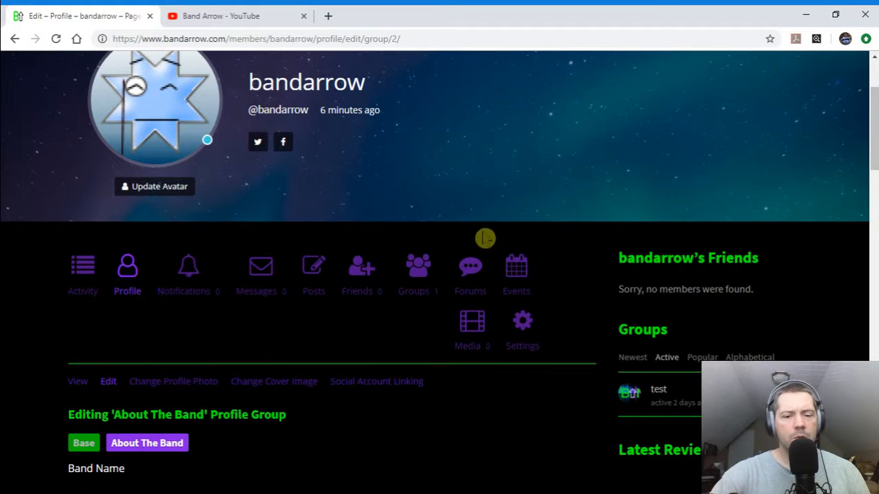
- Open the profile's Events section and examine its My Events and Events I'm Attending lists and the locations and bookings options
scroll(369, 418, "up", 3)
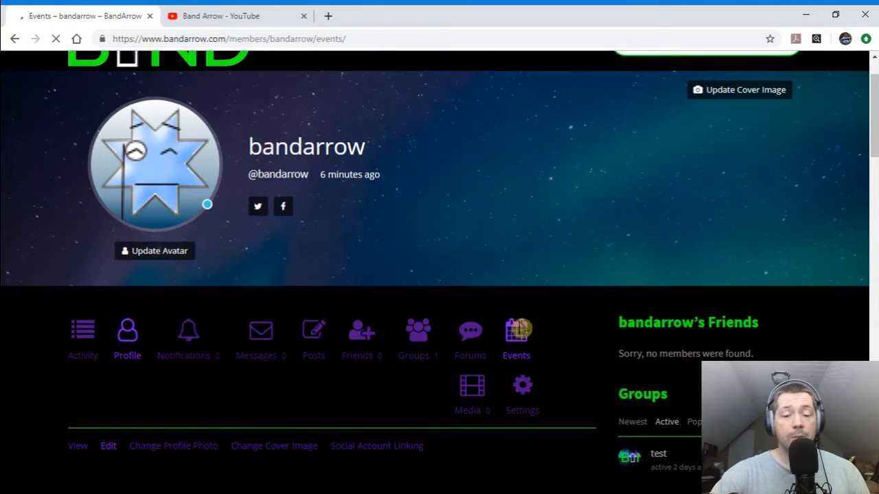
scroll(517, 322, "down", 3)
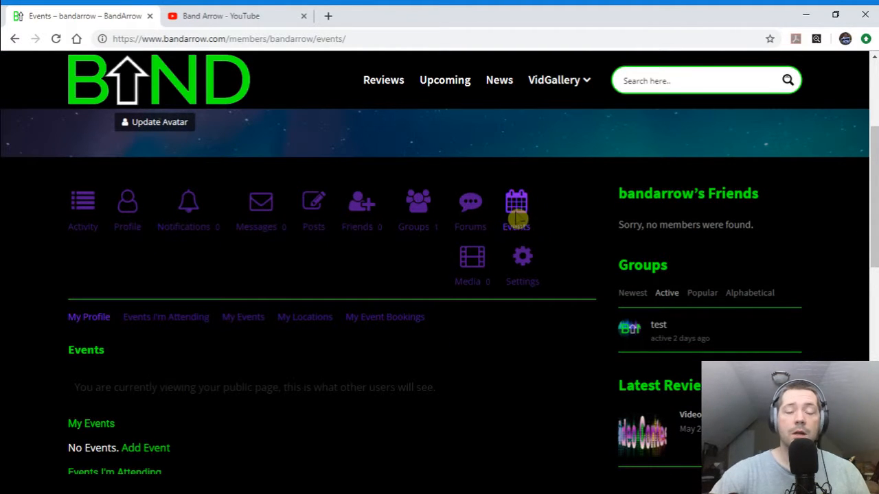
scroll(422, 327, "down", 2)
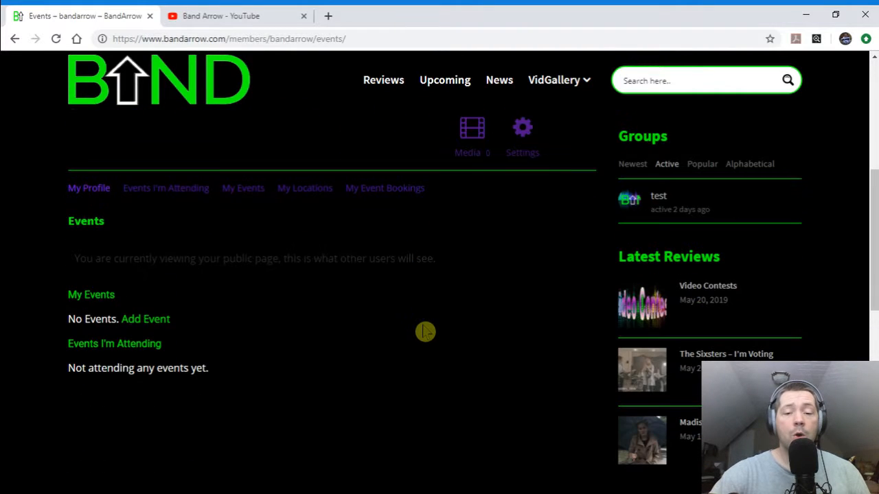
scroll(304, 368, "up", 3)
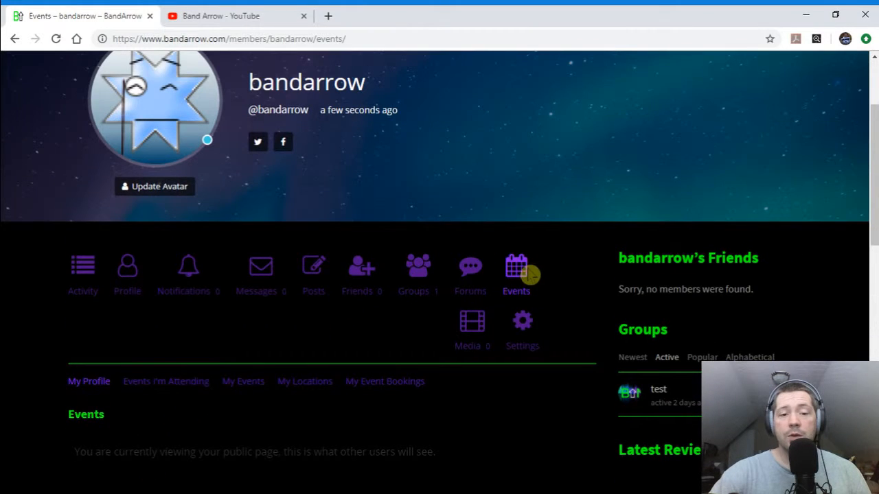
scroll(521, 281, "down", 2)
scroll(517, 286, "down", 2)
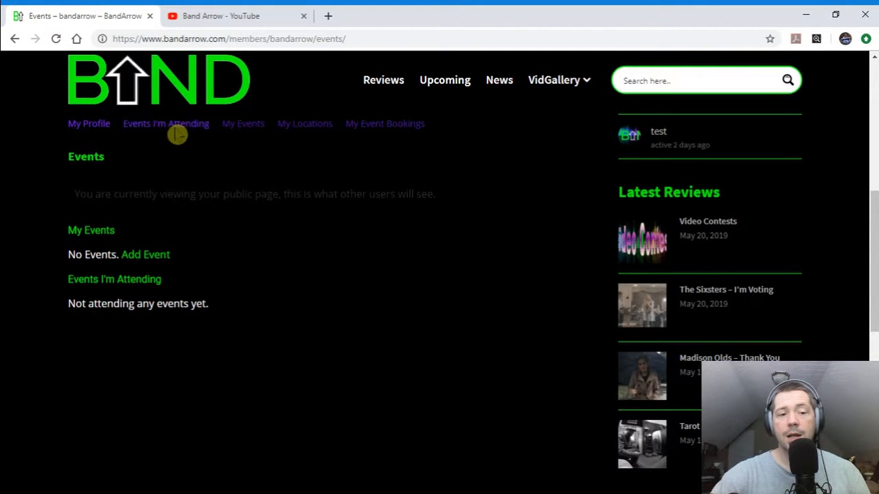
scroll(236, 280, "up", 1)
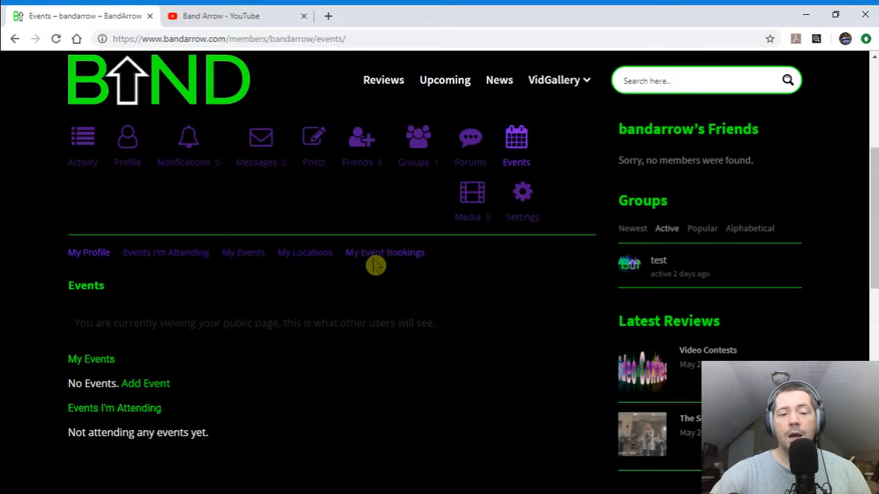
scroll(386, 372, "up", 4)
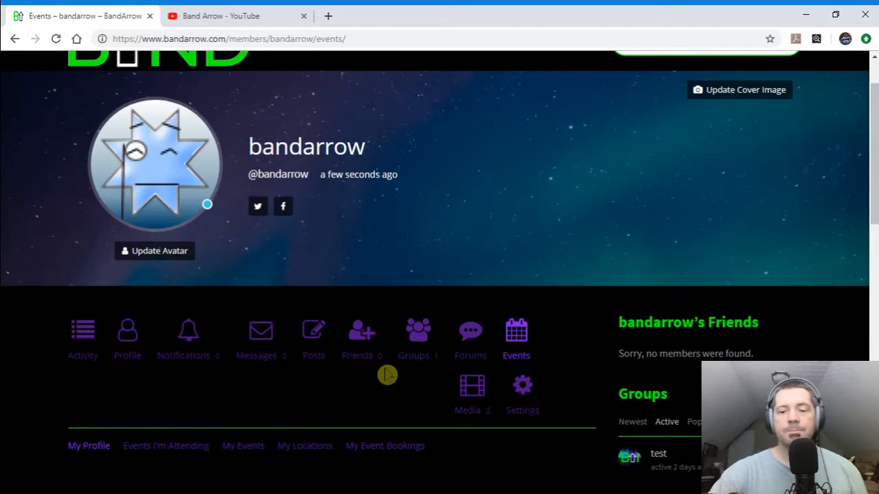